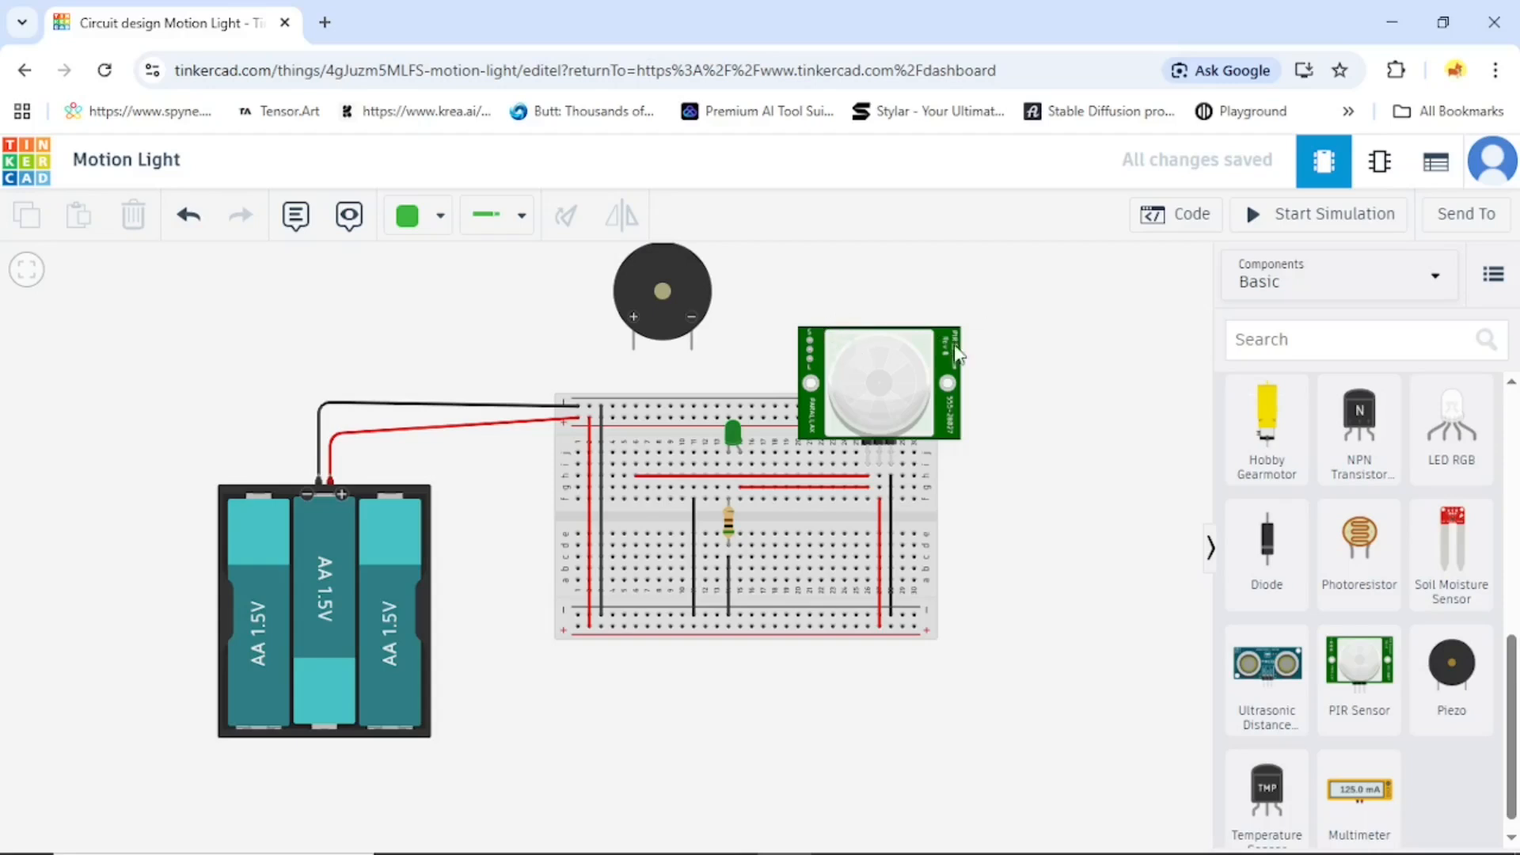
Inspect the PIR sensor mounted on the breadboard.
click(902, 383)
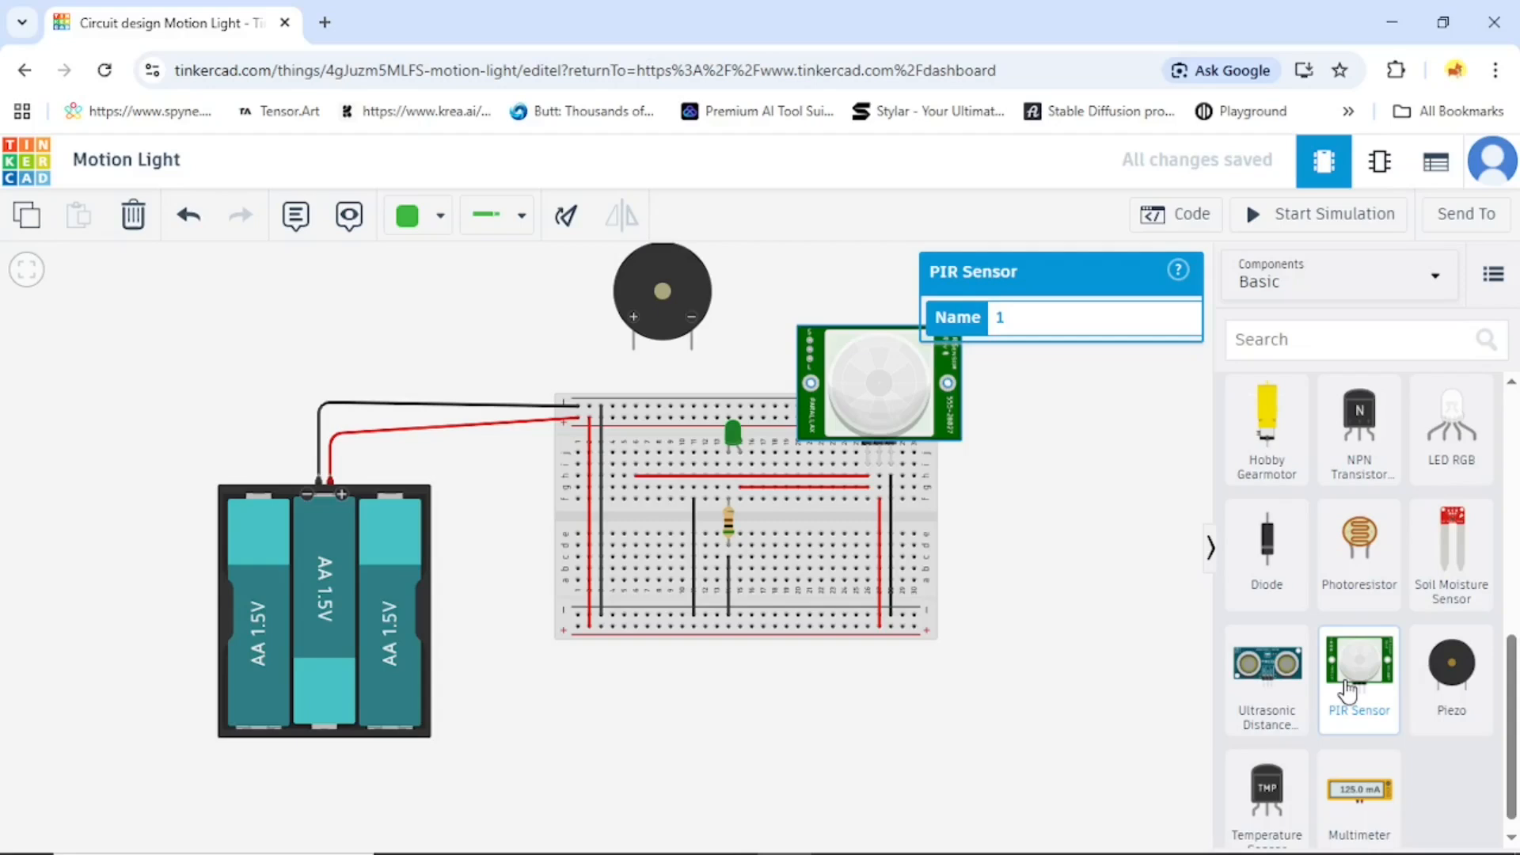
click(1057, 562)
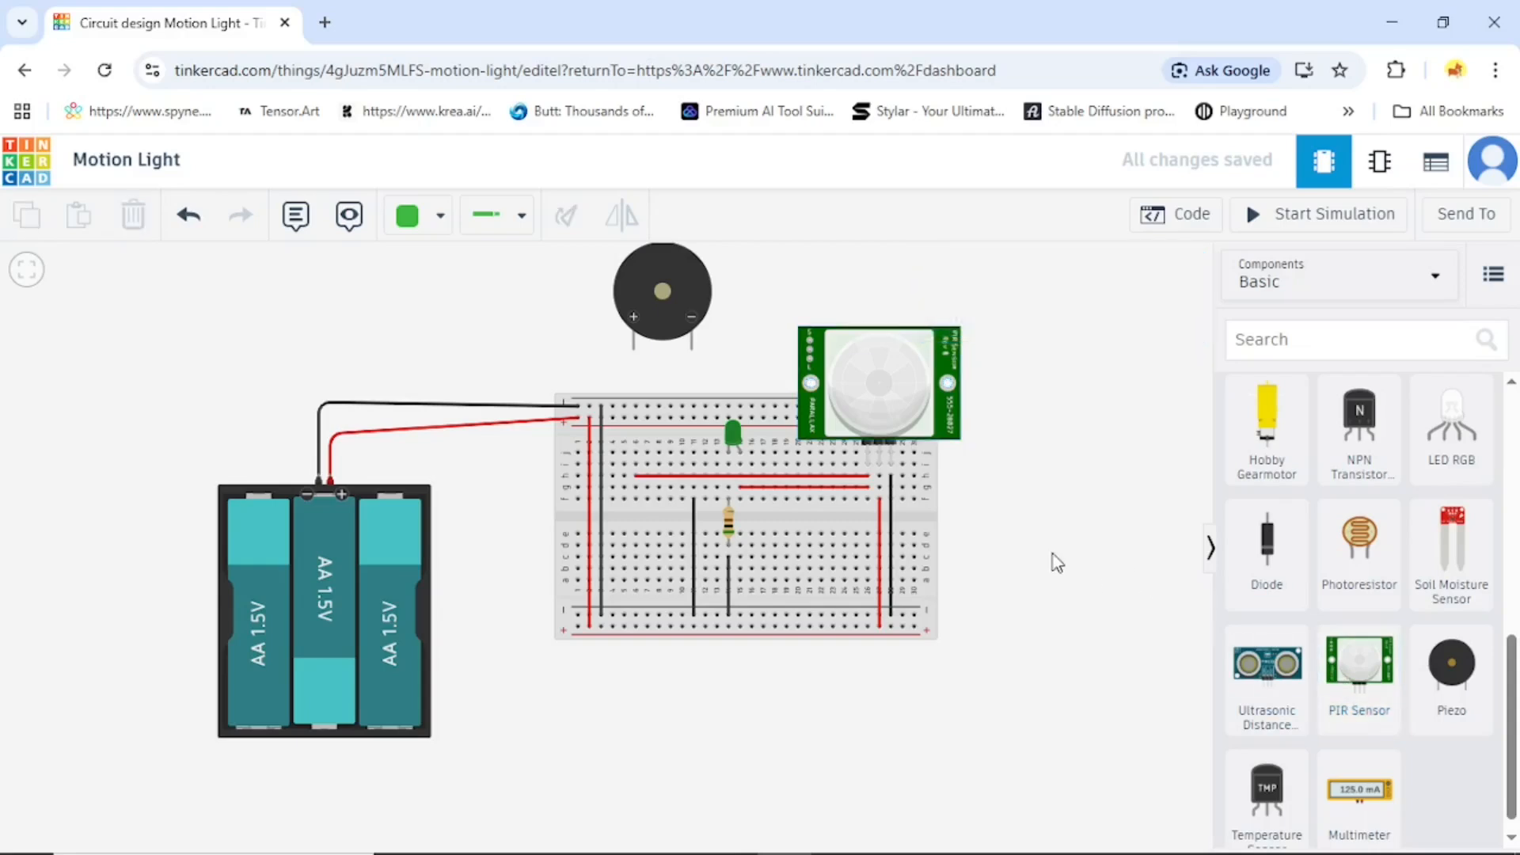
scroll(984, 475, up, 1)
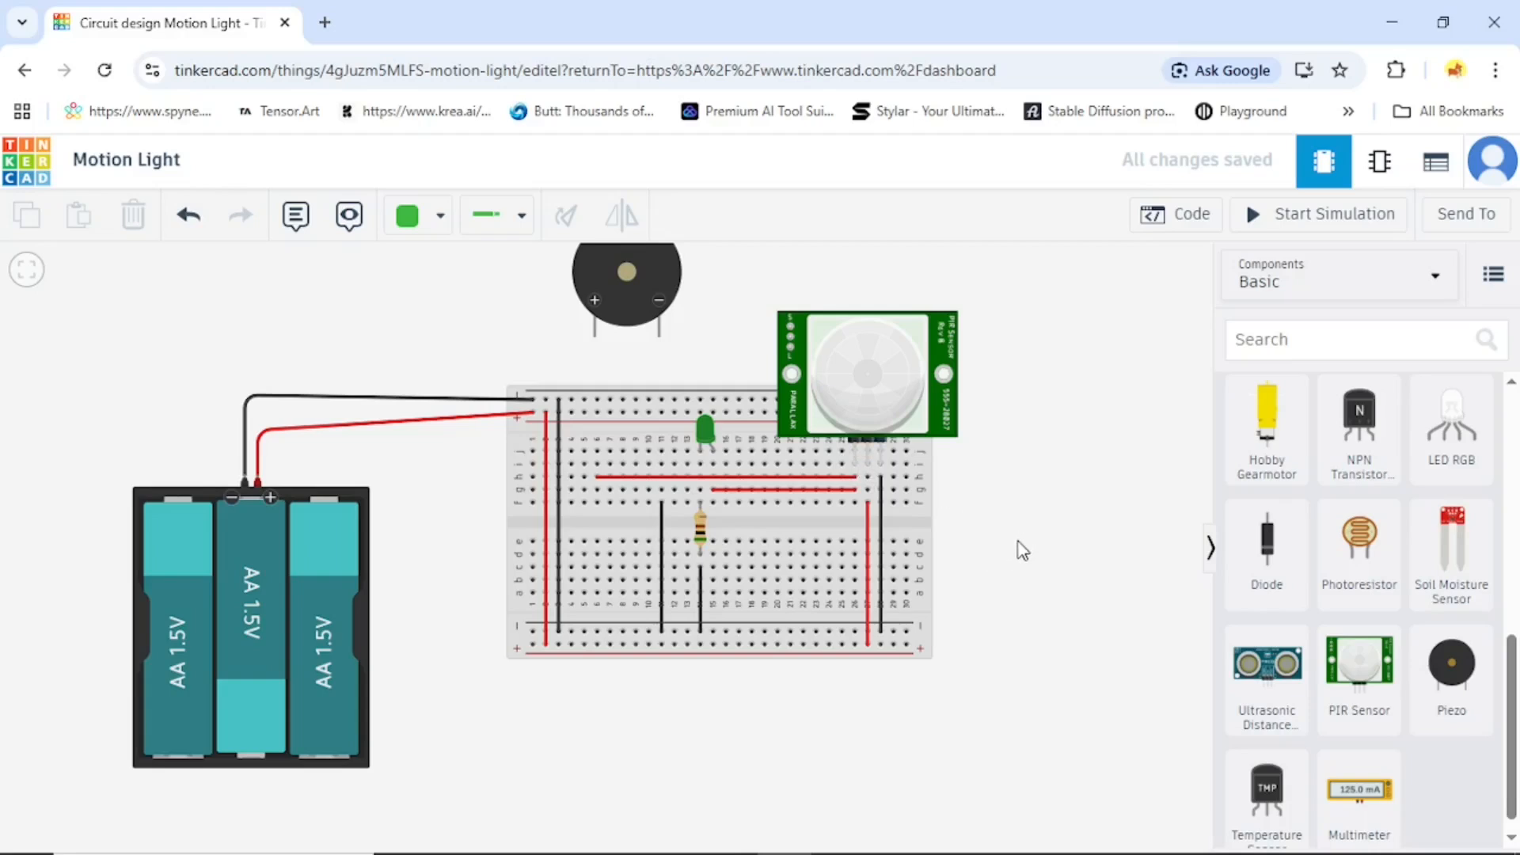
Add a 1.5V battery to the empty area below the breadboard.
scroll(1023, 550, down, 3)
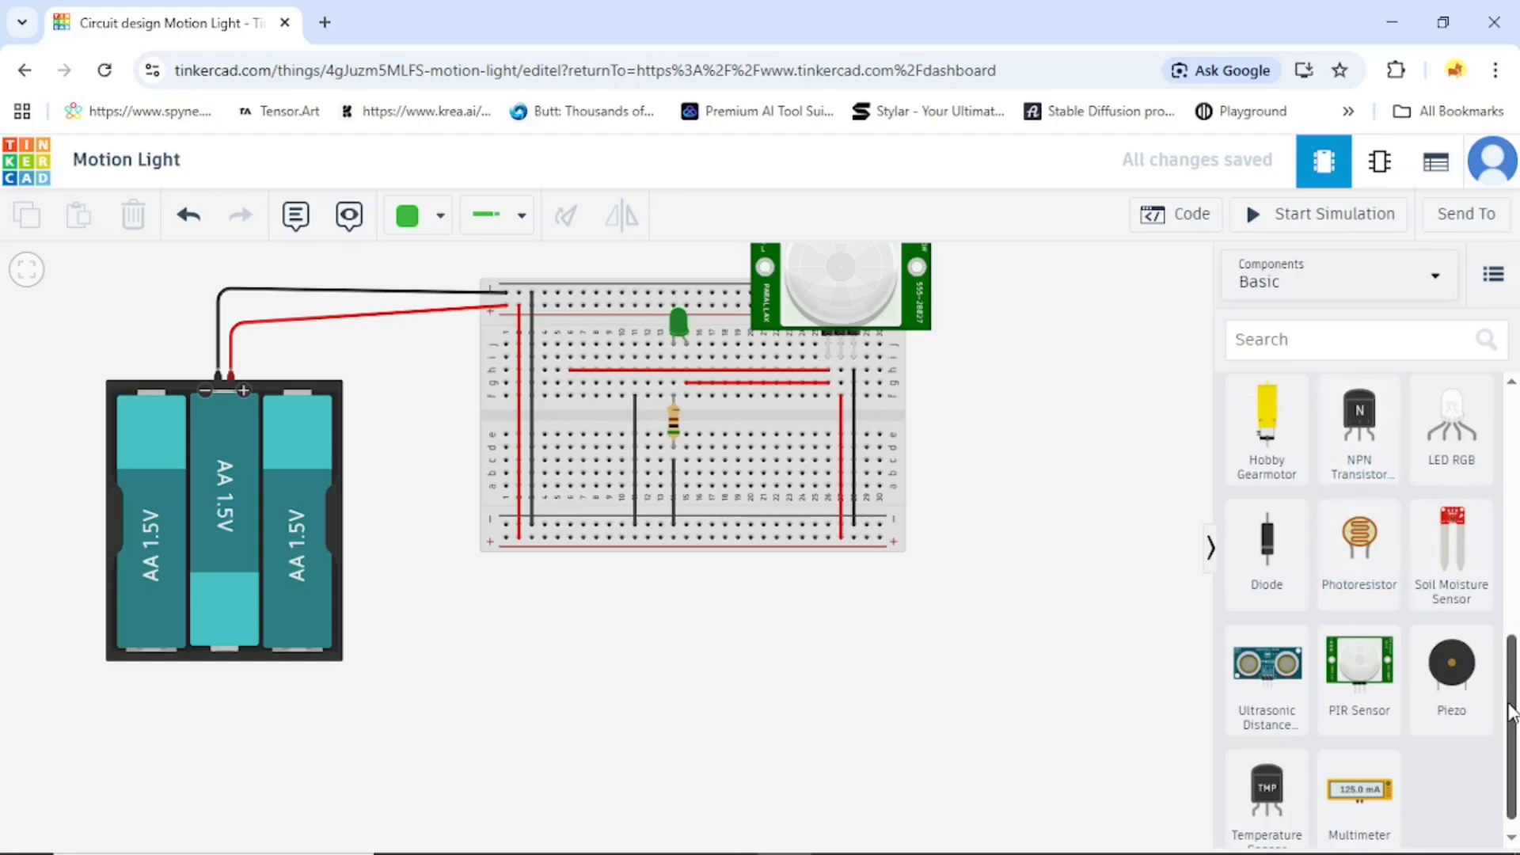
drag(1513, 695, 1514, 635)
scroll(1350, 559, up, 3)
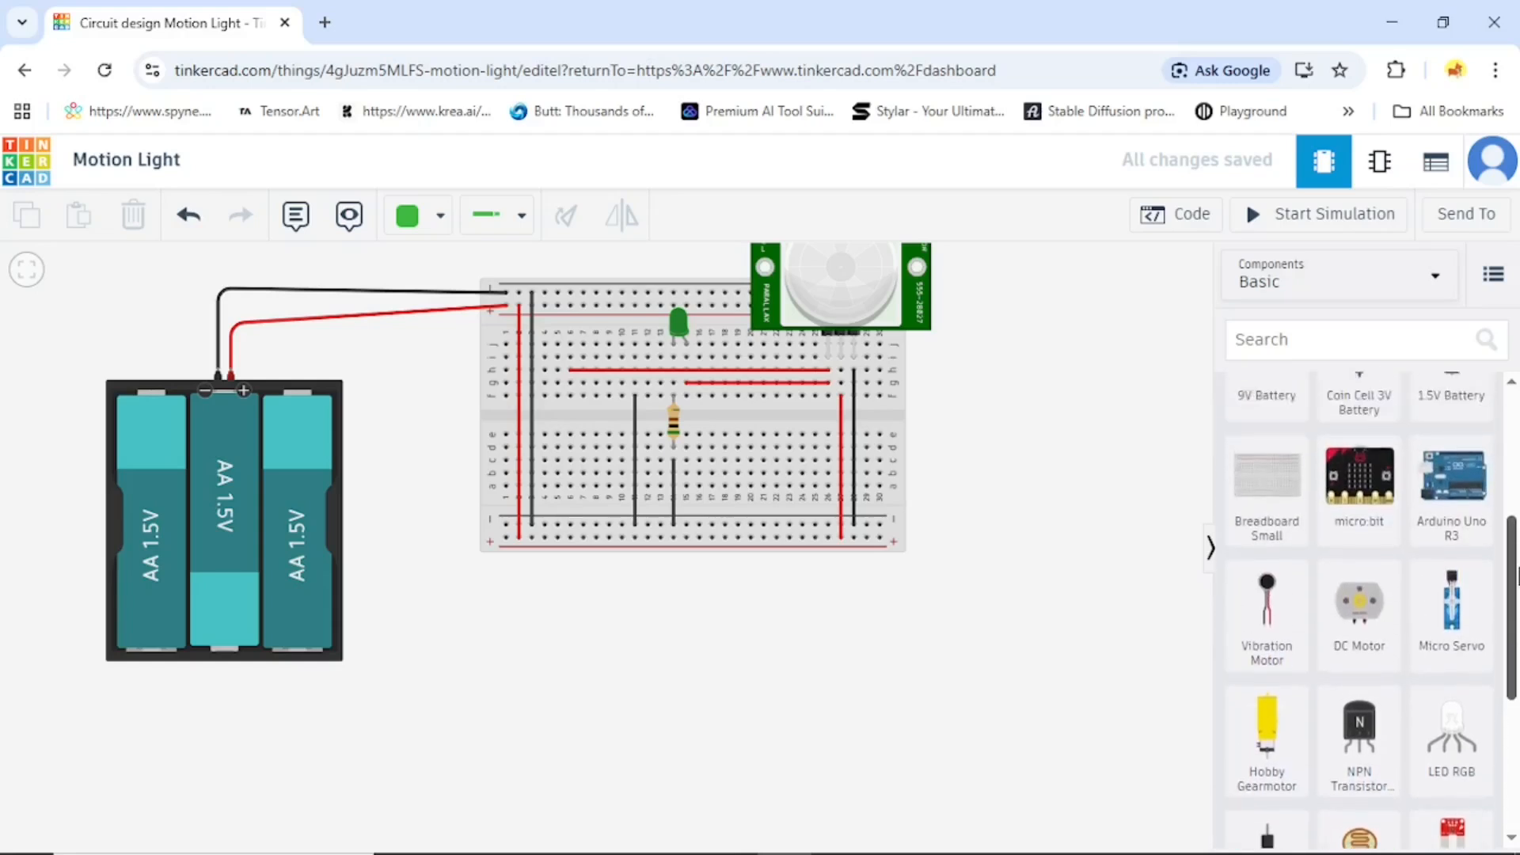
scroll(1072, 550, down, 3)
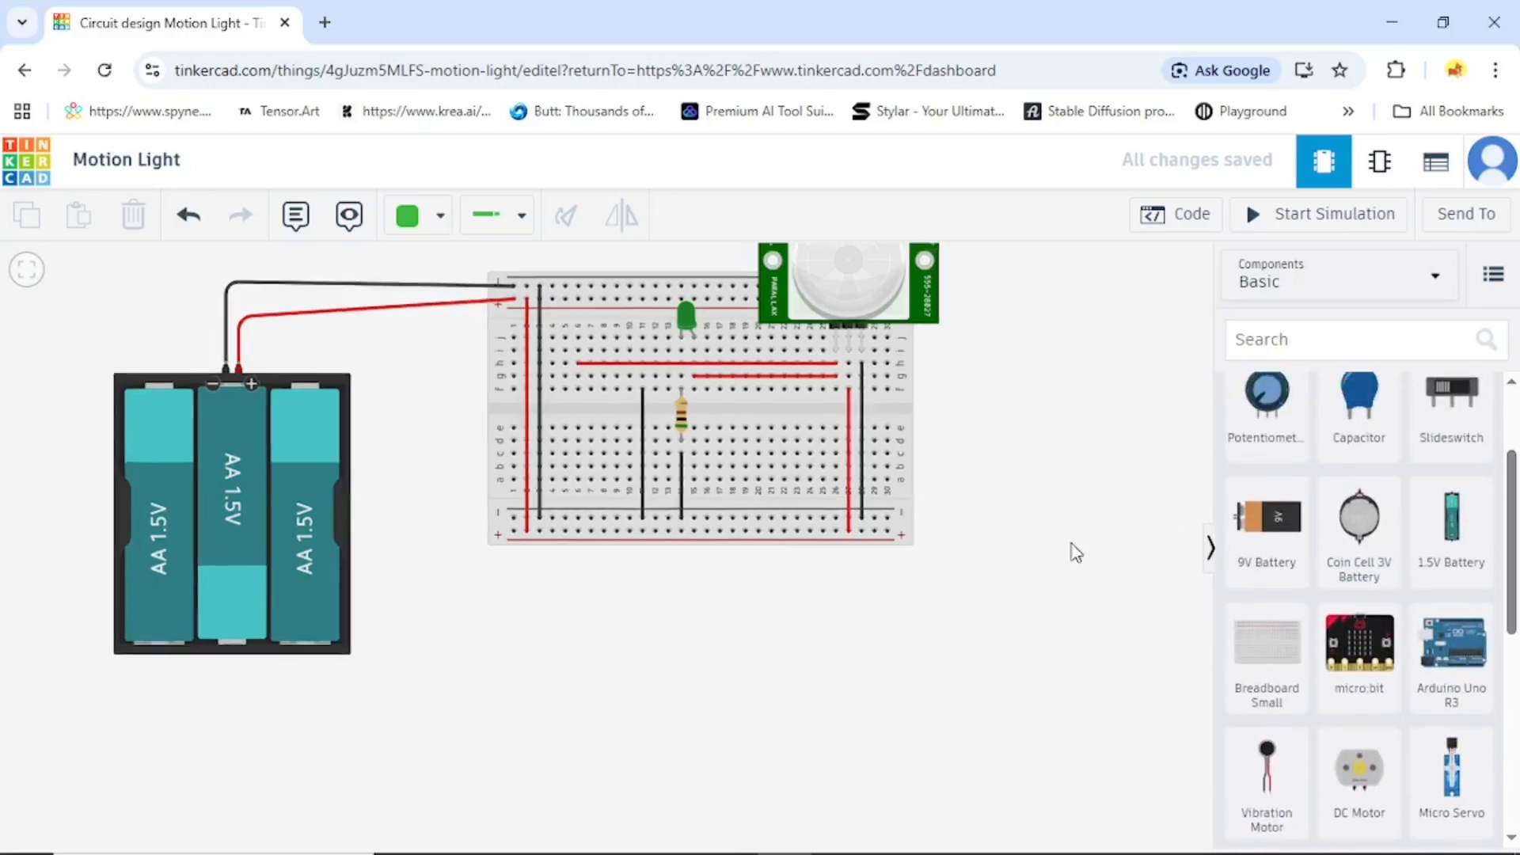
drag(1464, 533, 817, 557)
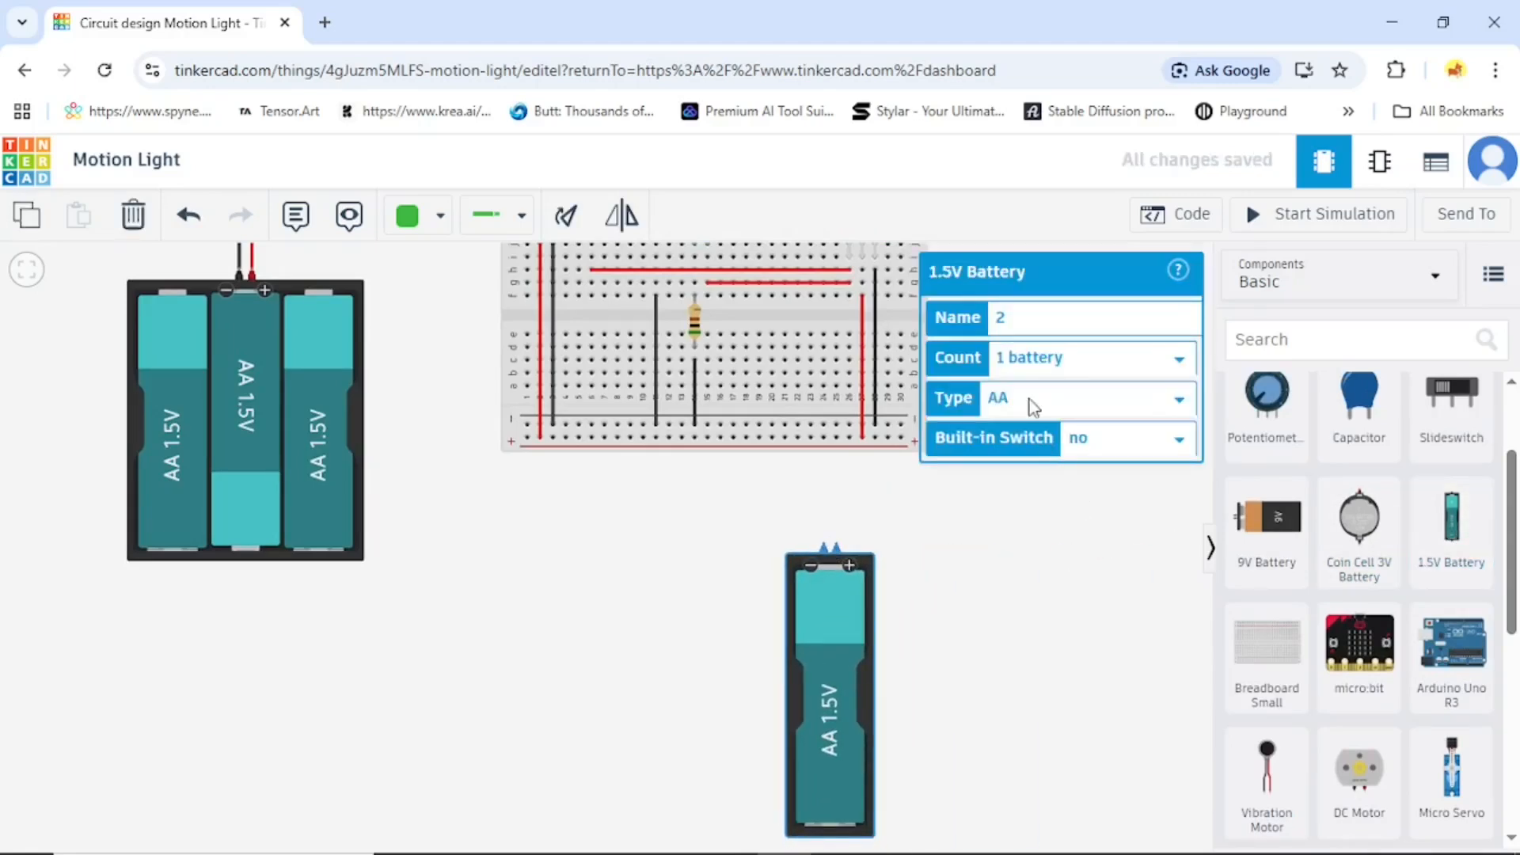
Set the new battery's count first to 2 batteries and finally to 3 batteries, keeping the AA type.
click(1180, 403)
click(1180, 404)
click(1180, 360)
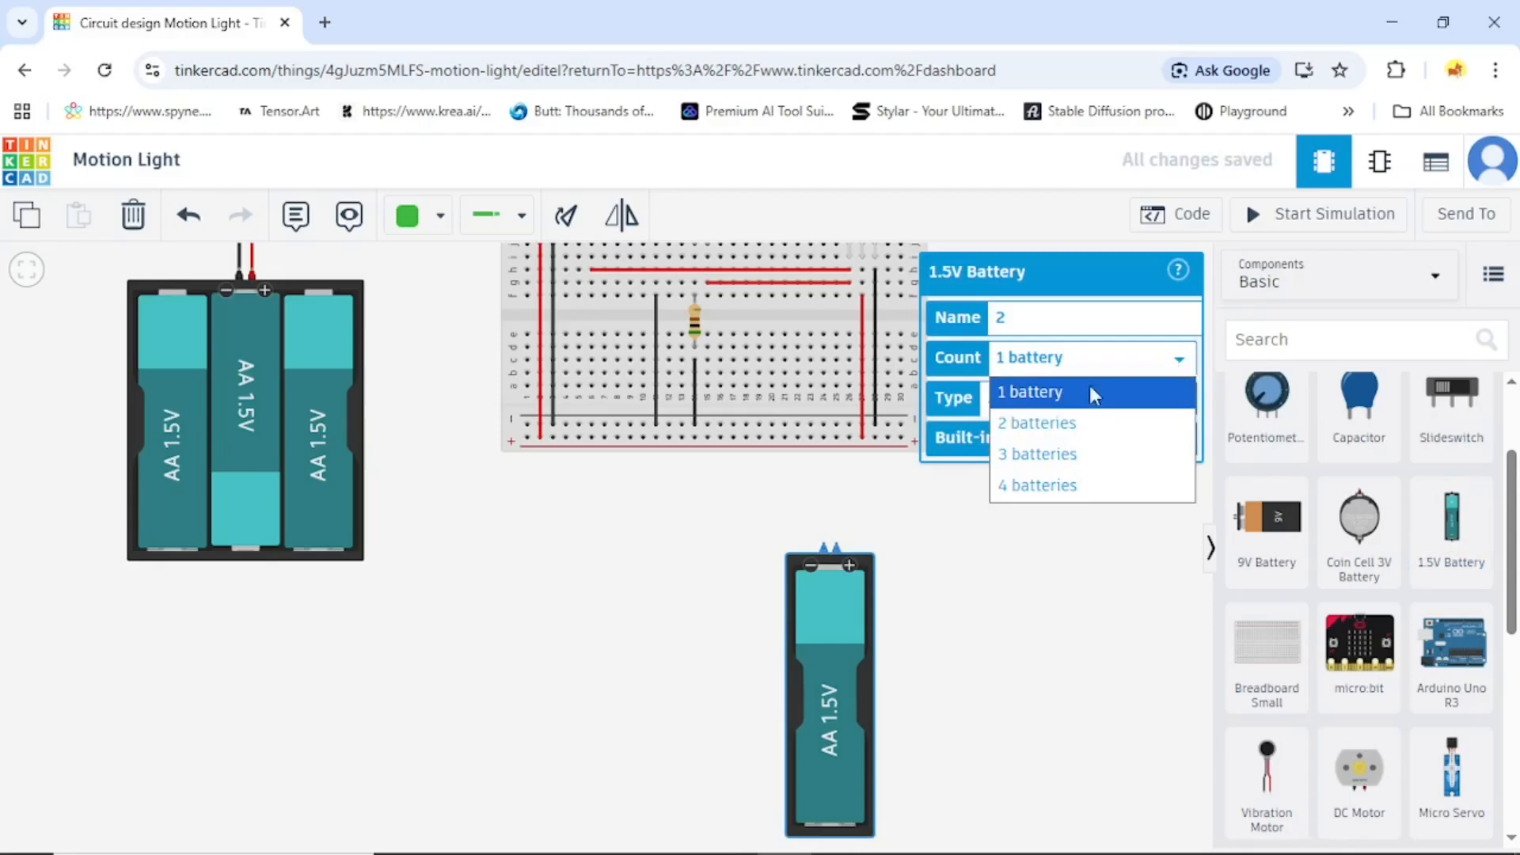
click(1045, 421)
click(1180, 361)
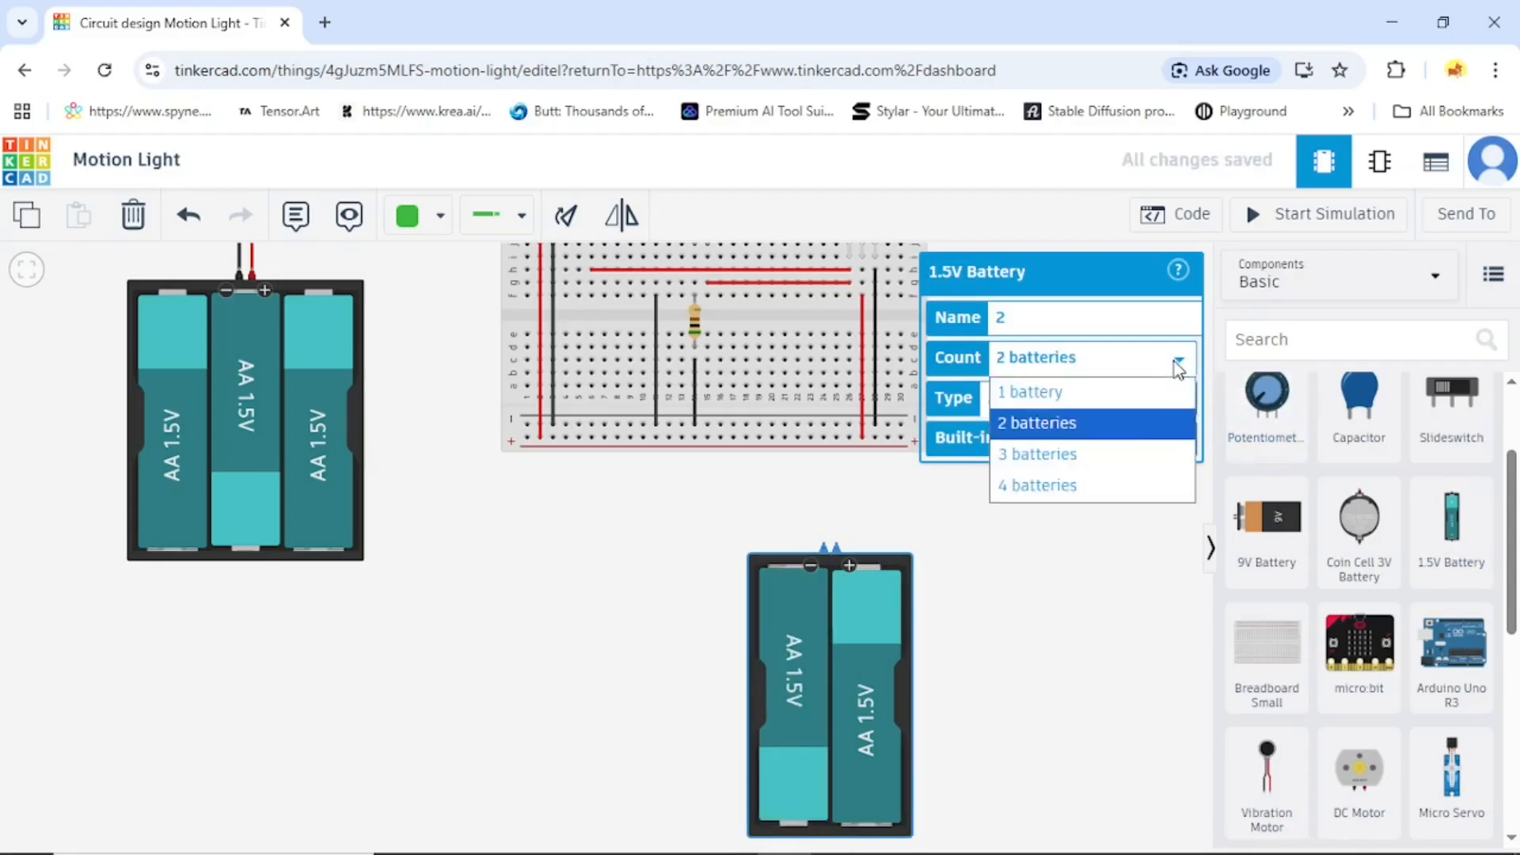
click(1085, 451)
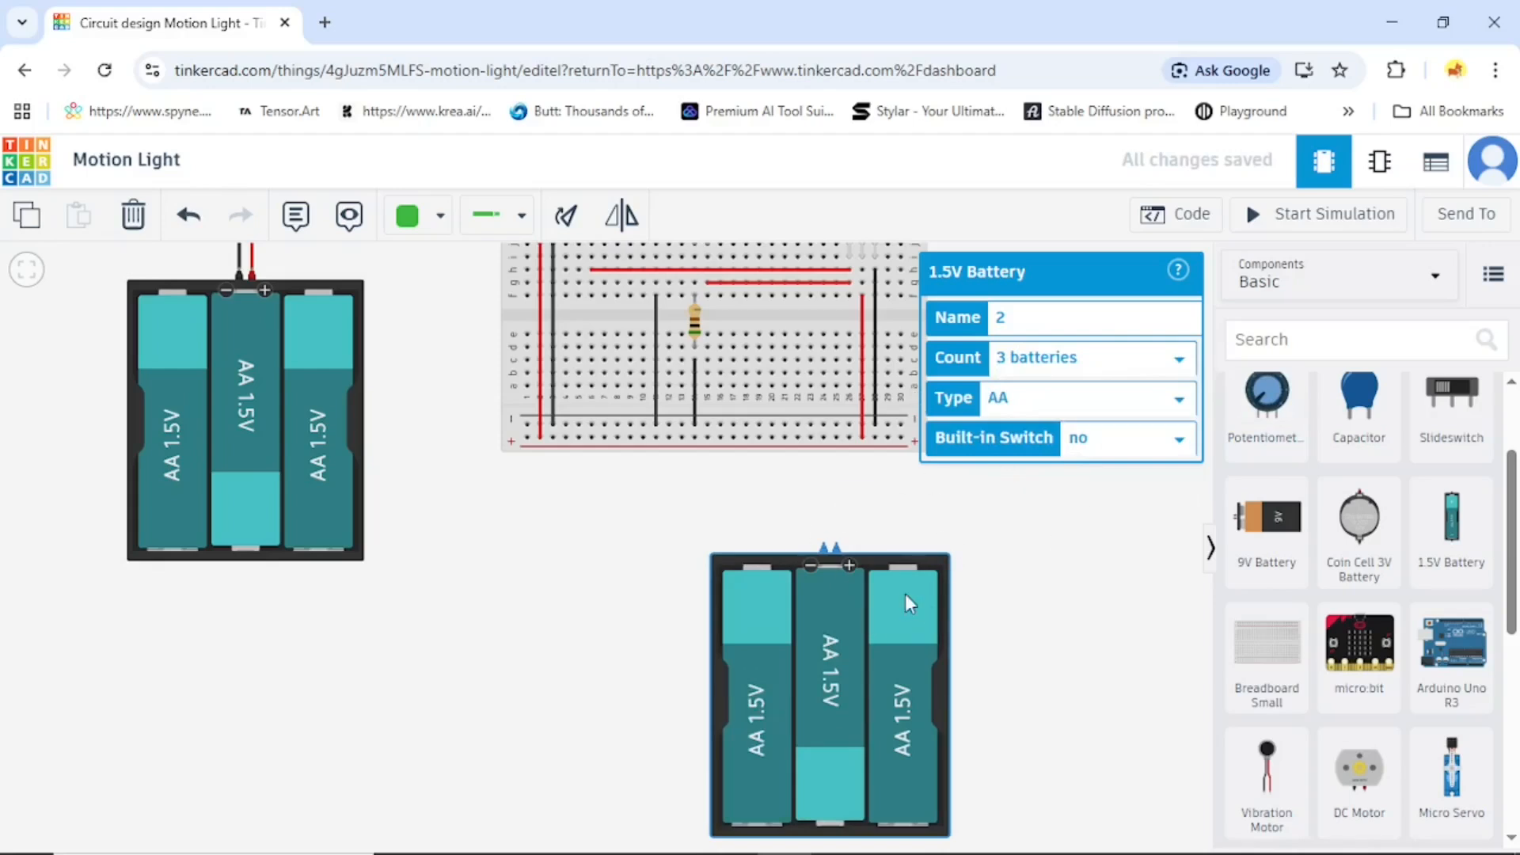
Set the new battery pack's built-in switch to yes, and delete this extra pack.
click(1180, 442)
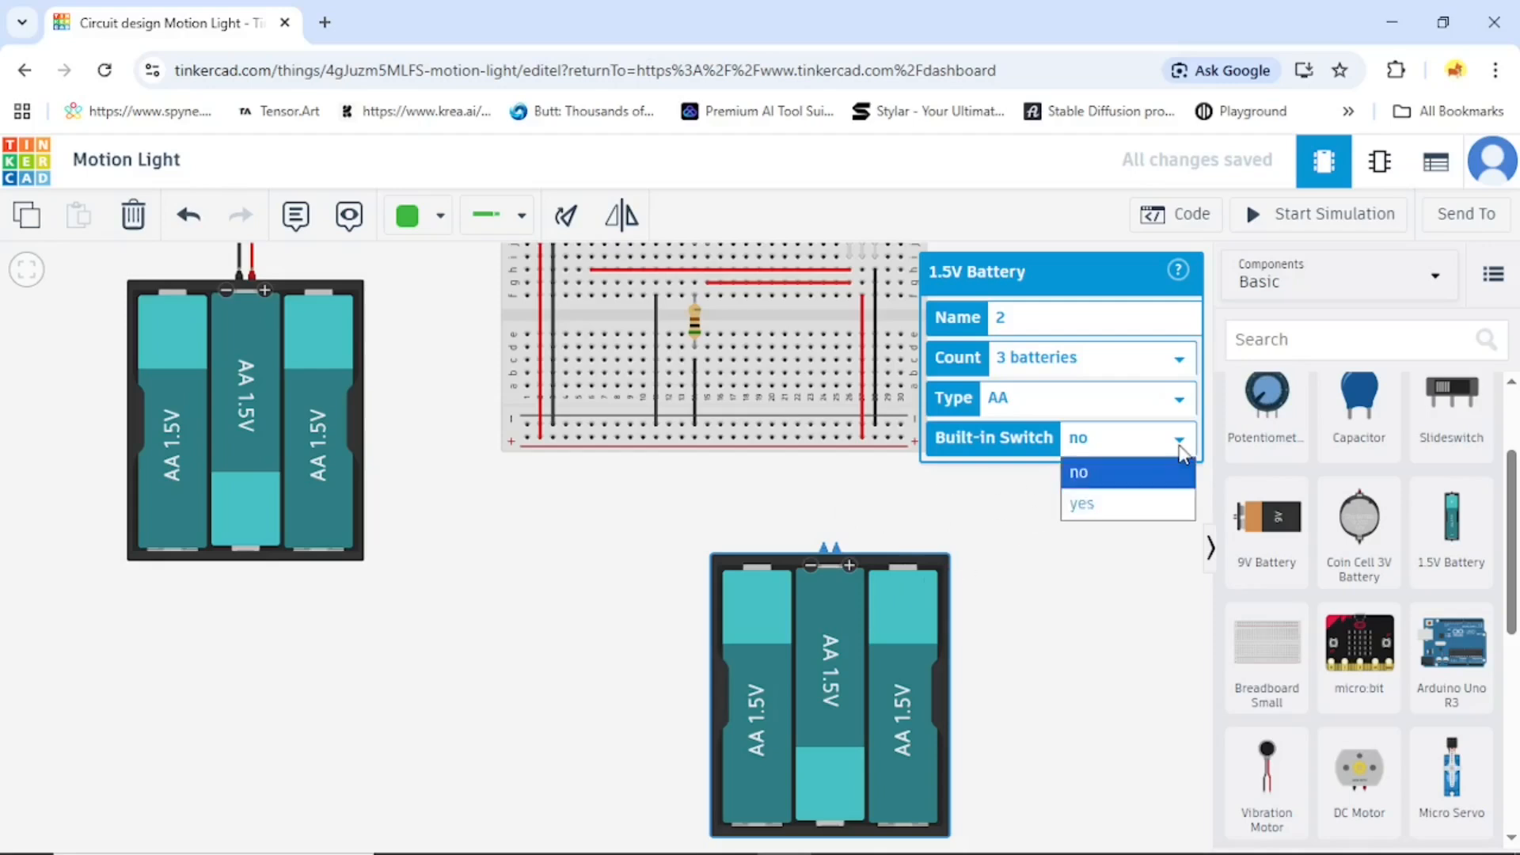
click(1092, 506)
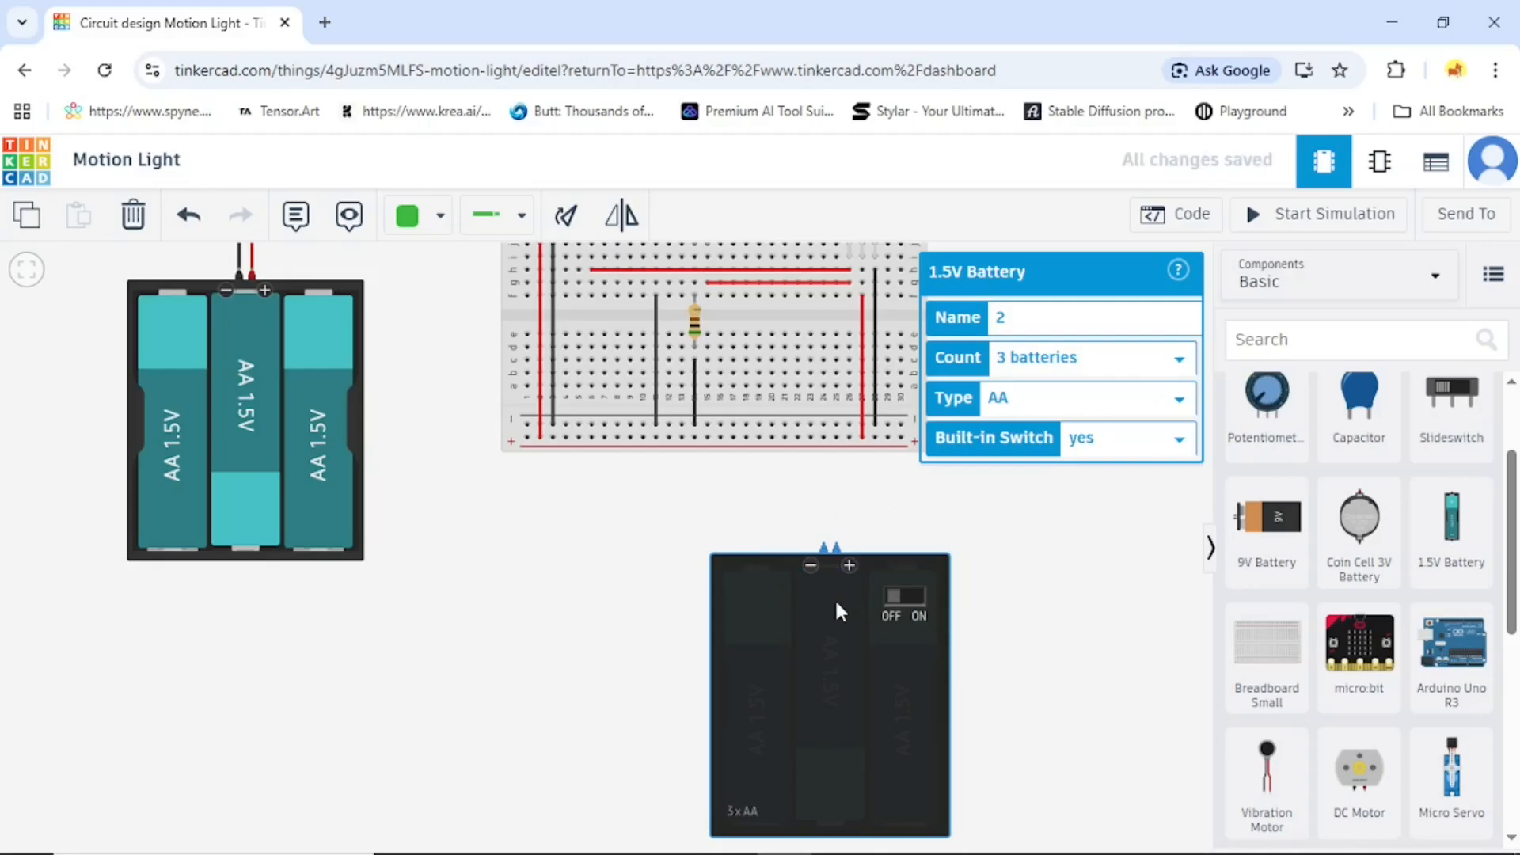
key(Delete)
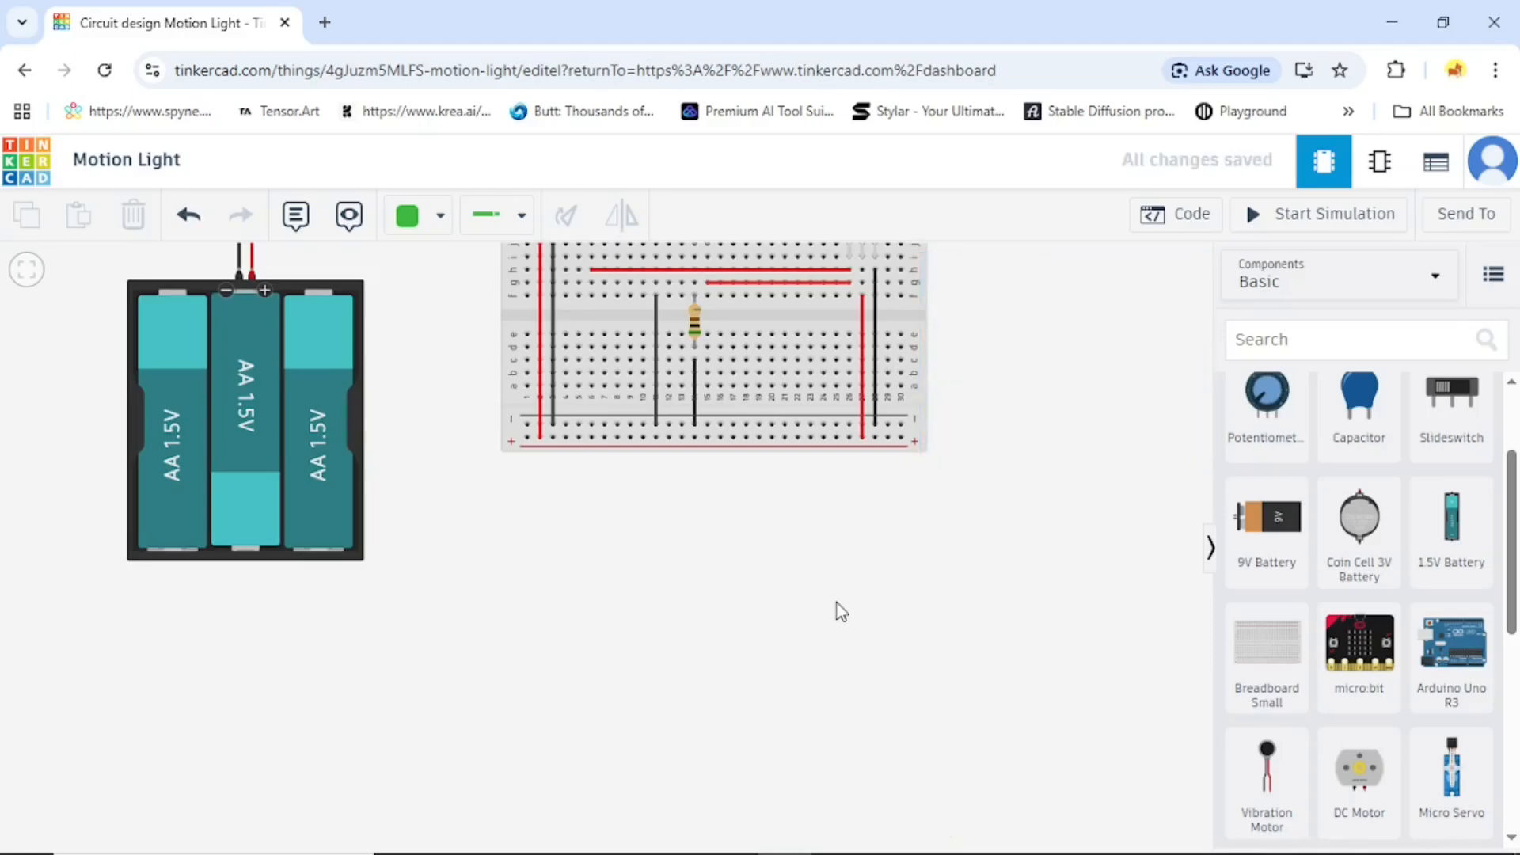
Inspect the resistance setting of the resistor on the breadboard.
drag(811, 559, 862, 777)
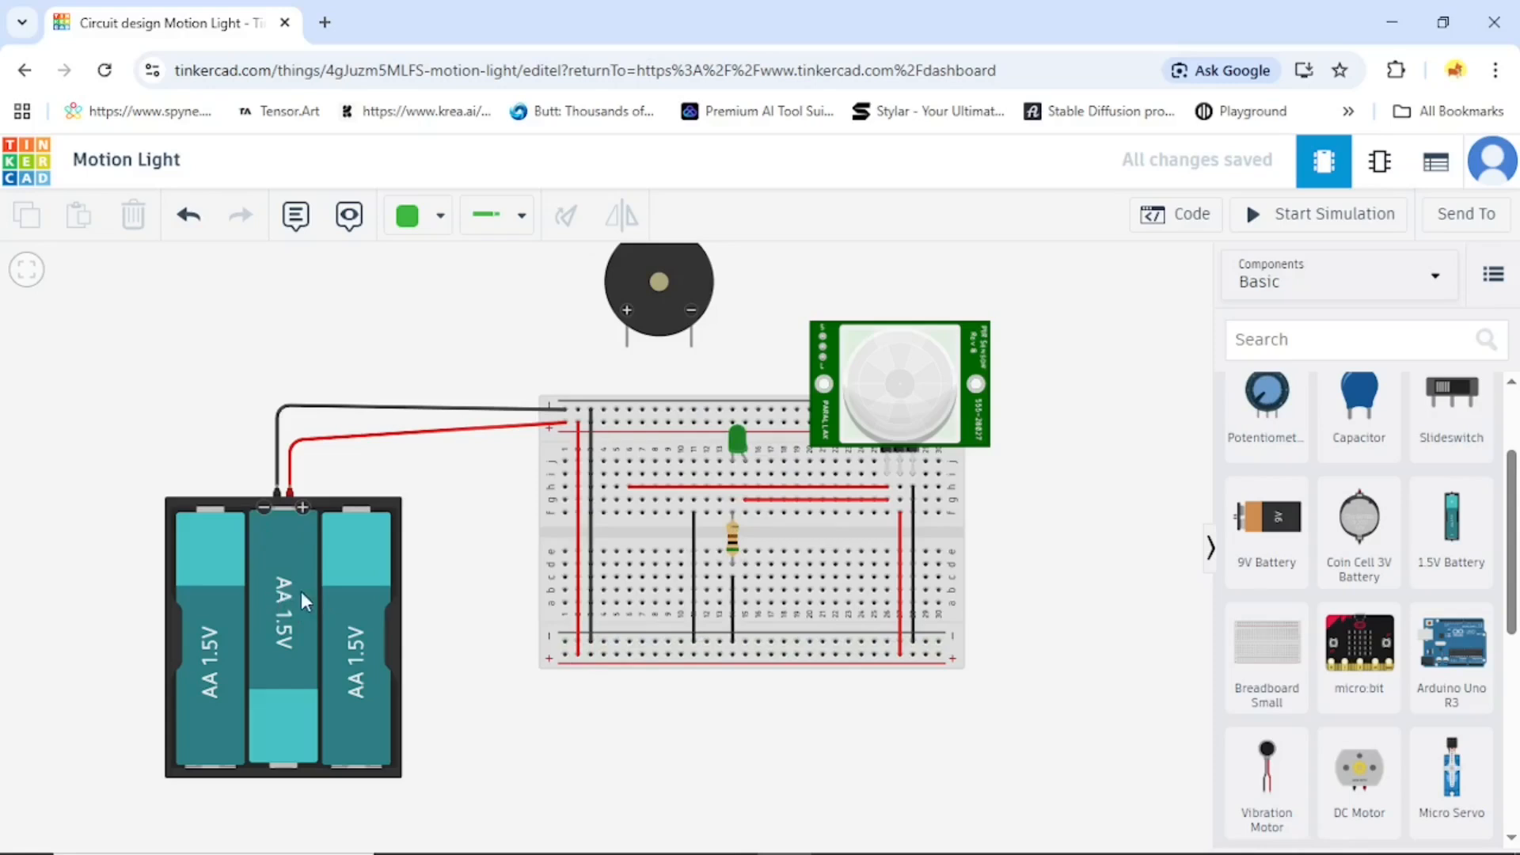
click(733, 539)
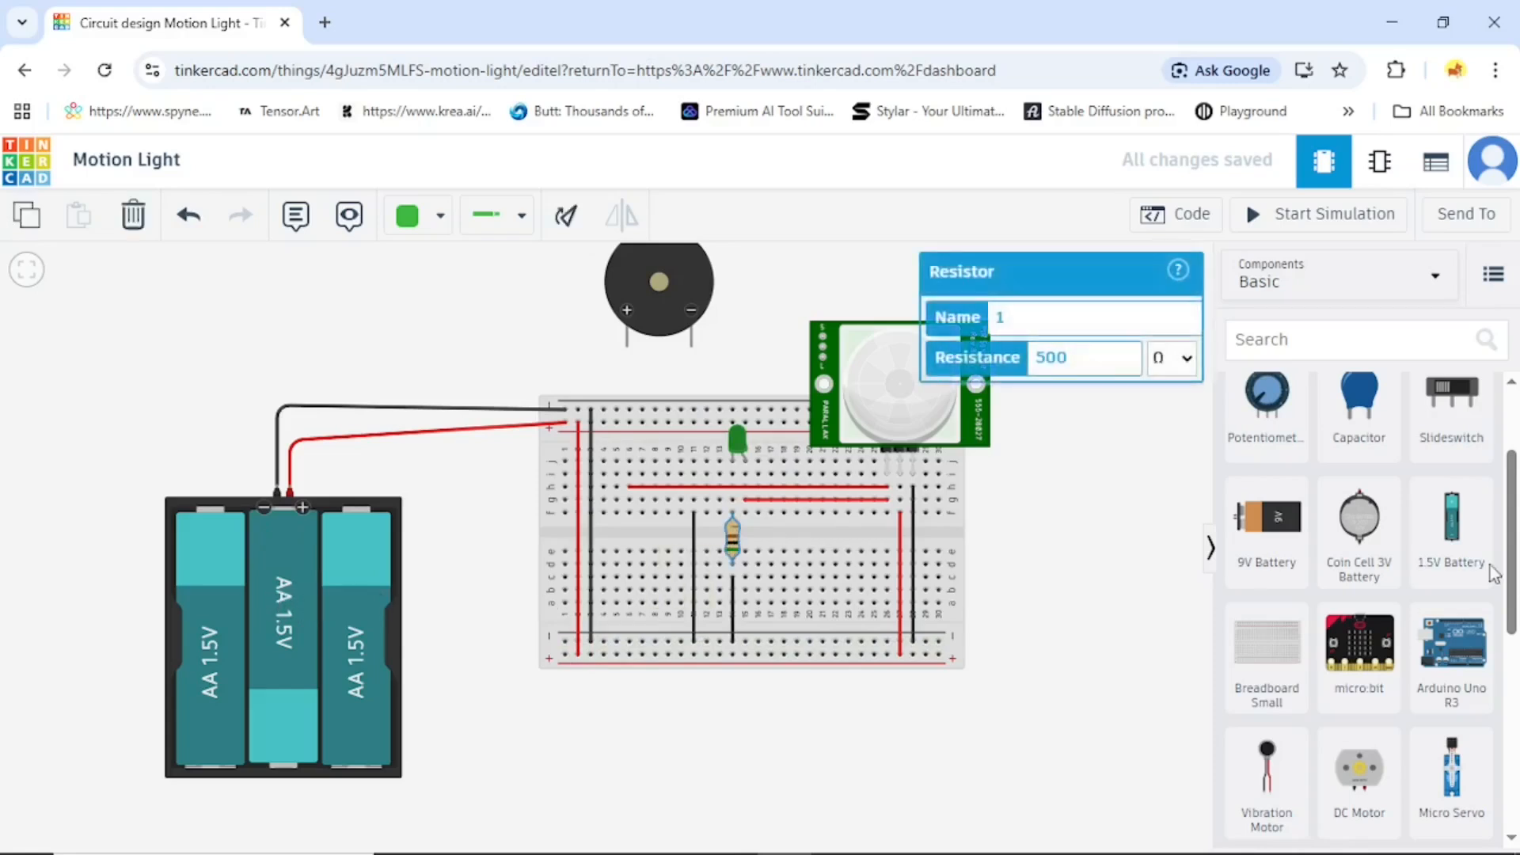
scroll(1374, 570, up, 2)
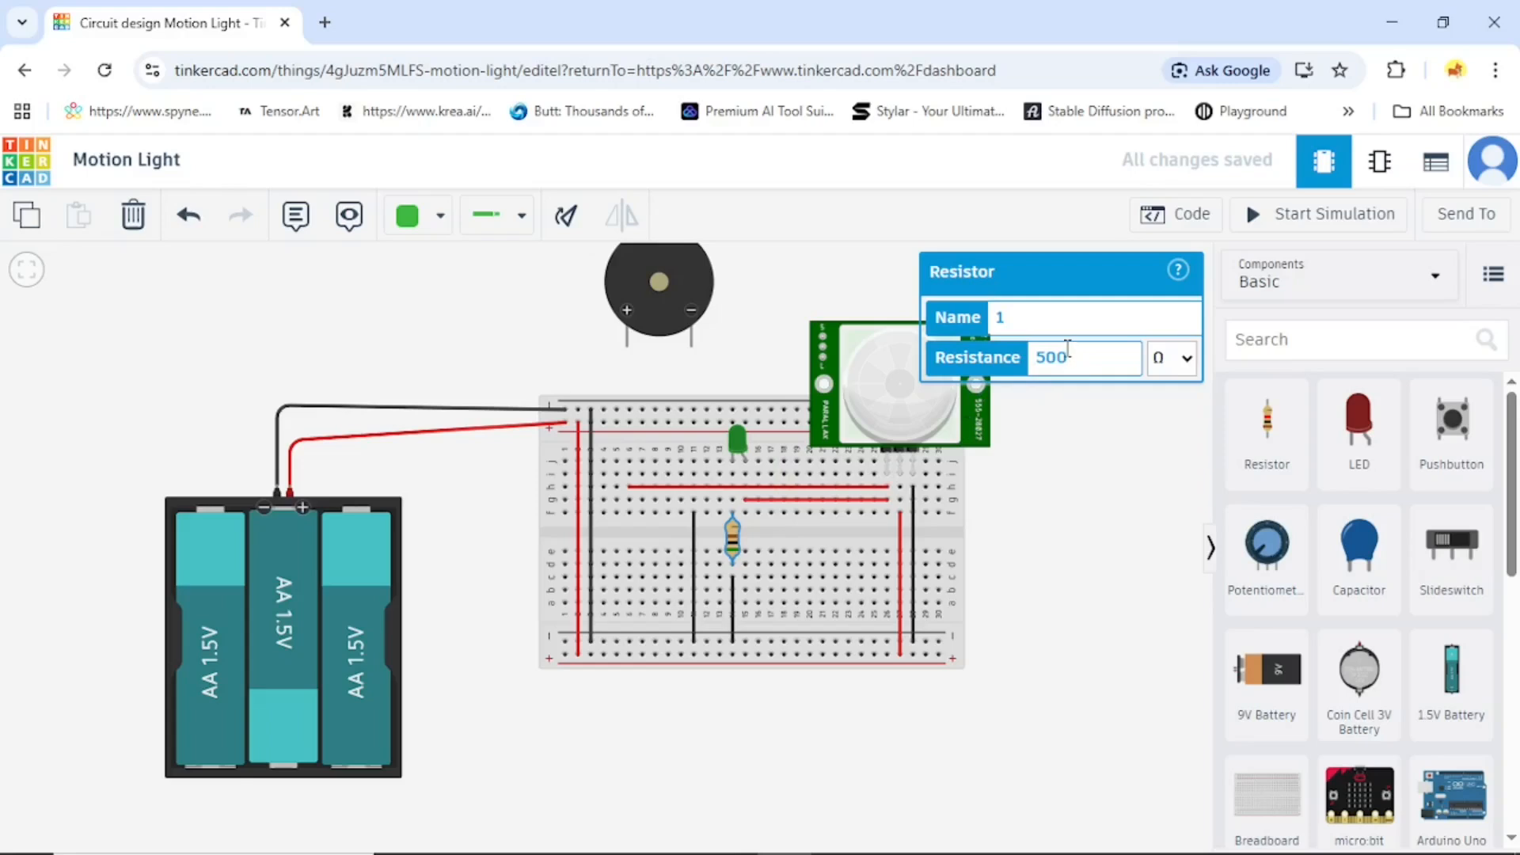
click(1124, 599)
Move the piezo onto the breadboard, aligning its positive leg with the long red wire's end and its negative leg with the black wire.
drag(1513, 500, 1515, 752)
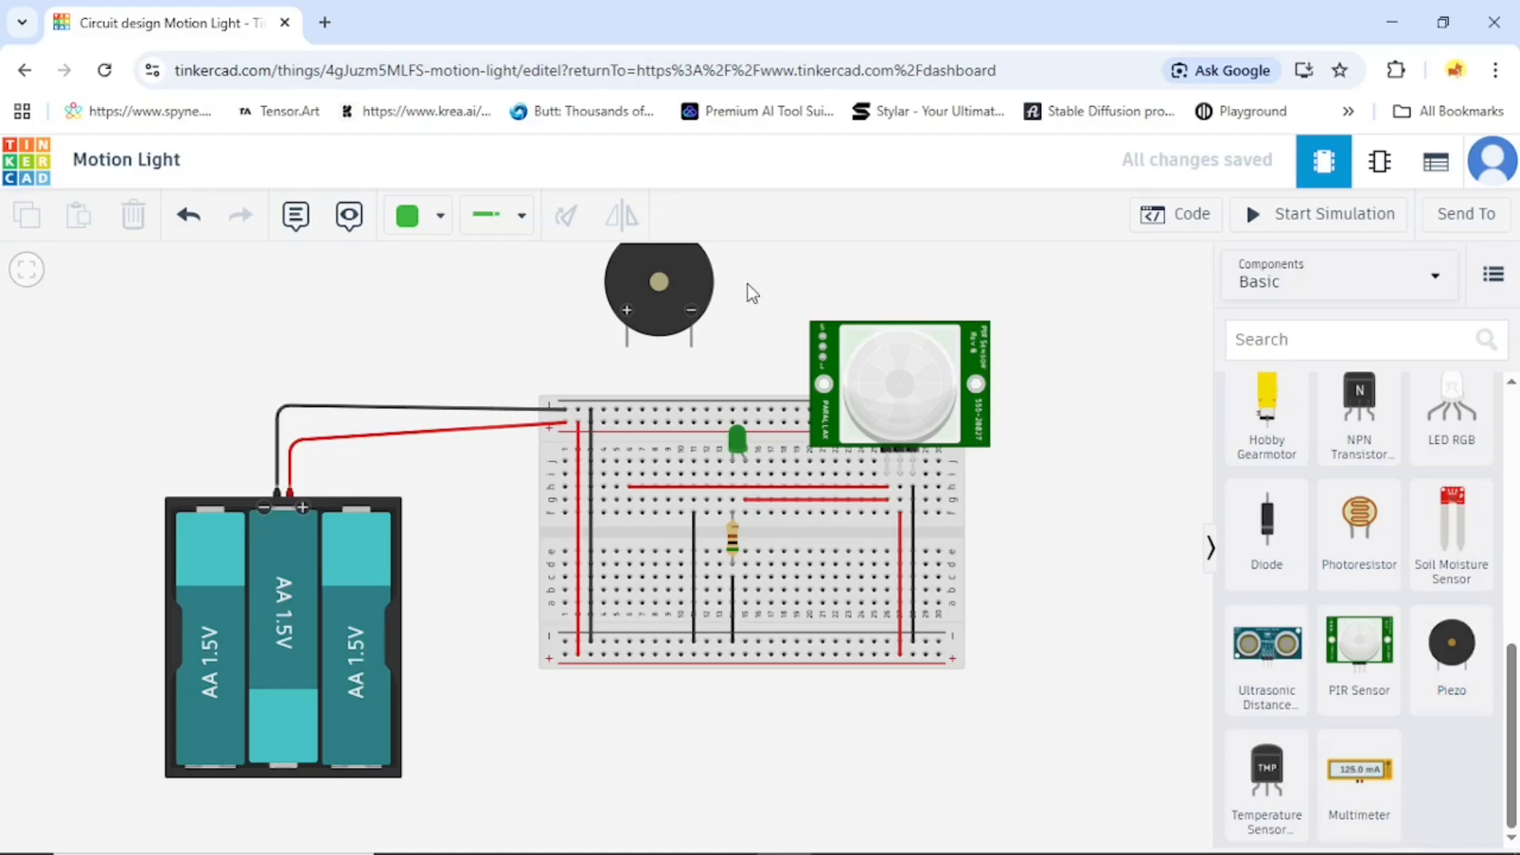
click(681, 282)
drag(681, 281, 677, 308)
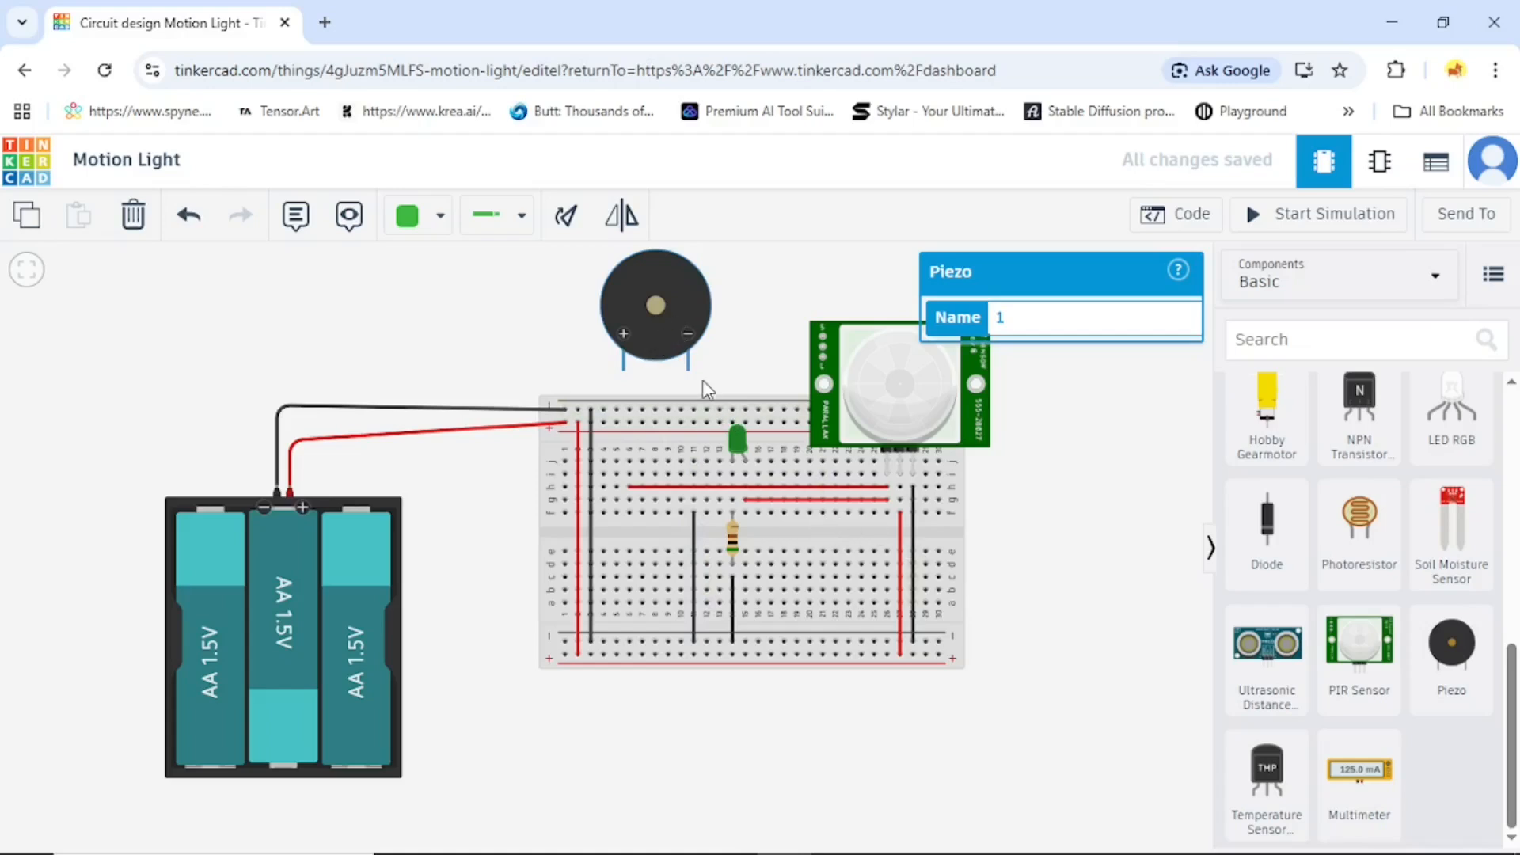
drag(677, 298, 671, 388)
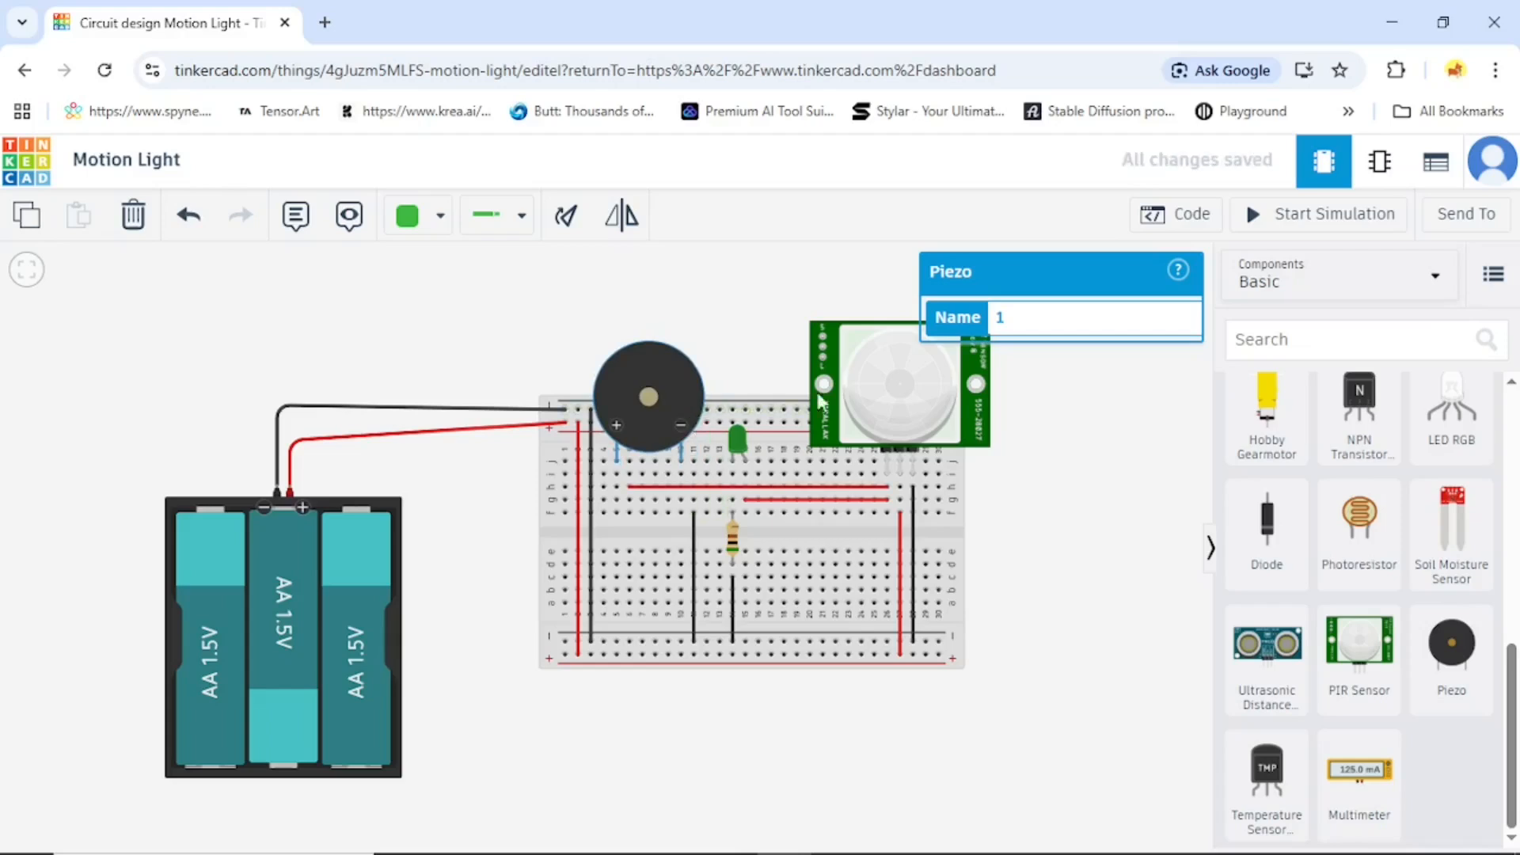
drag(671, 386, 684, 385)
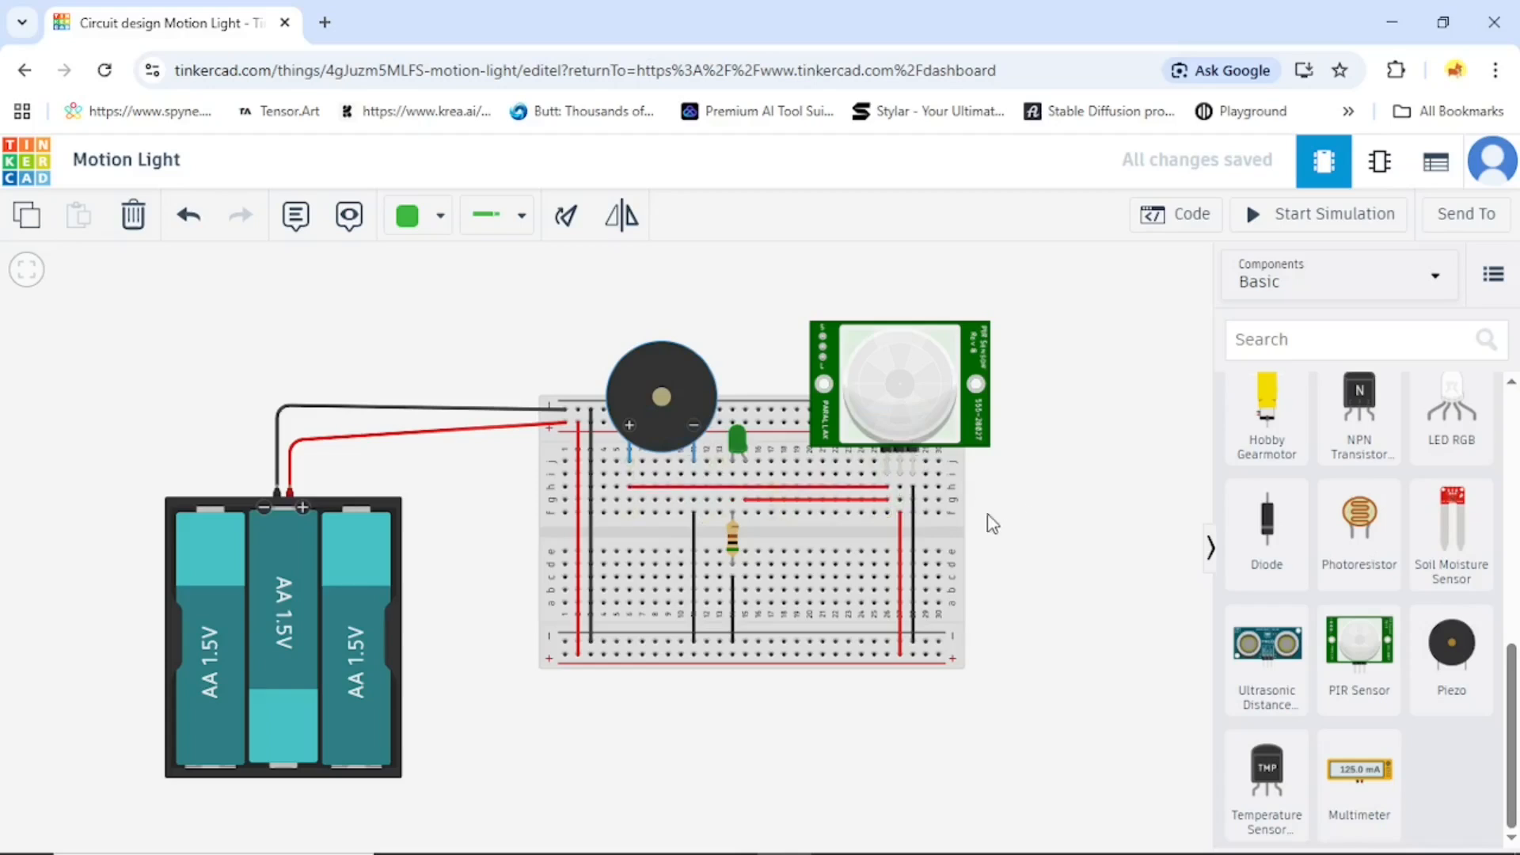
Start the simulation and move the PIR sensor's target within its detection zone to test the LED and piezo.
drag(1013, 501, 966, 670)
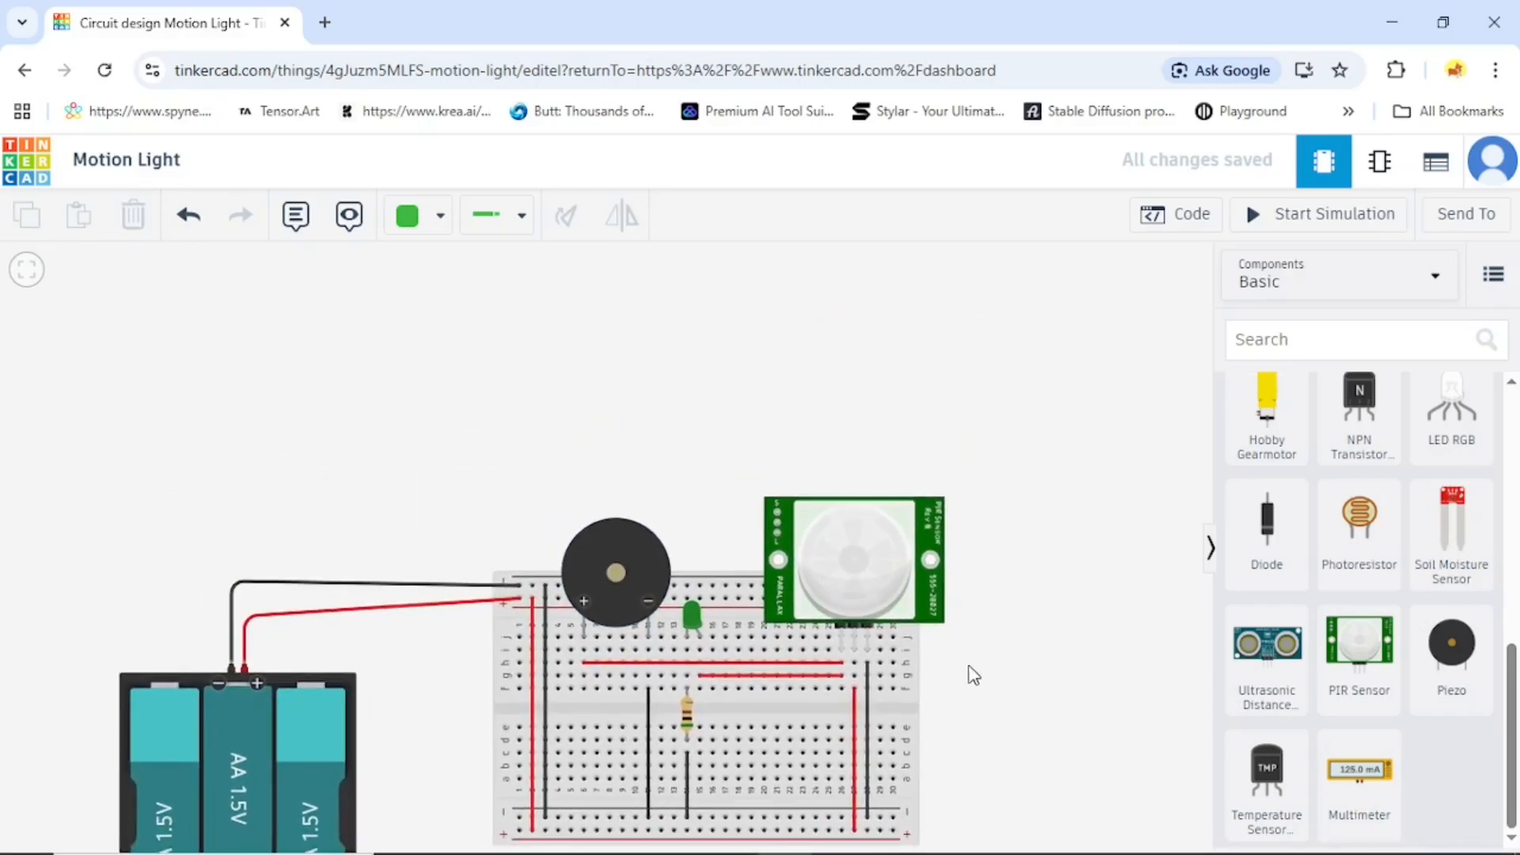
click(1320, 227)
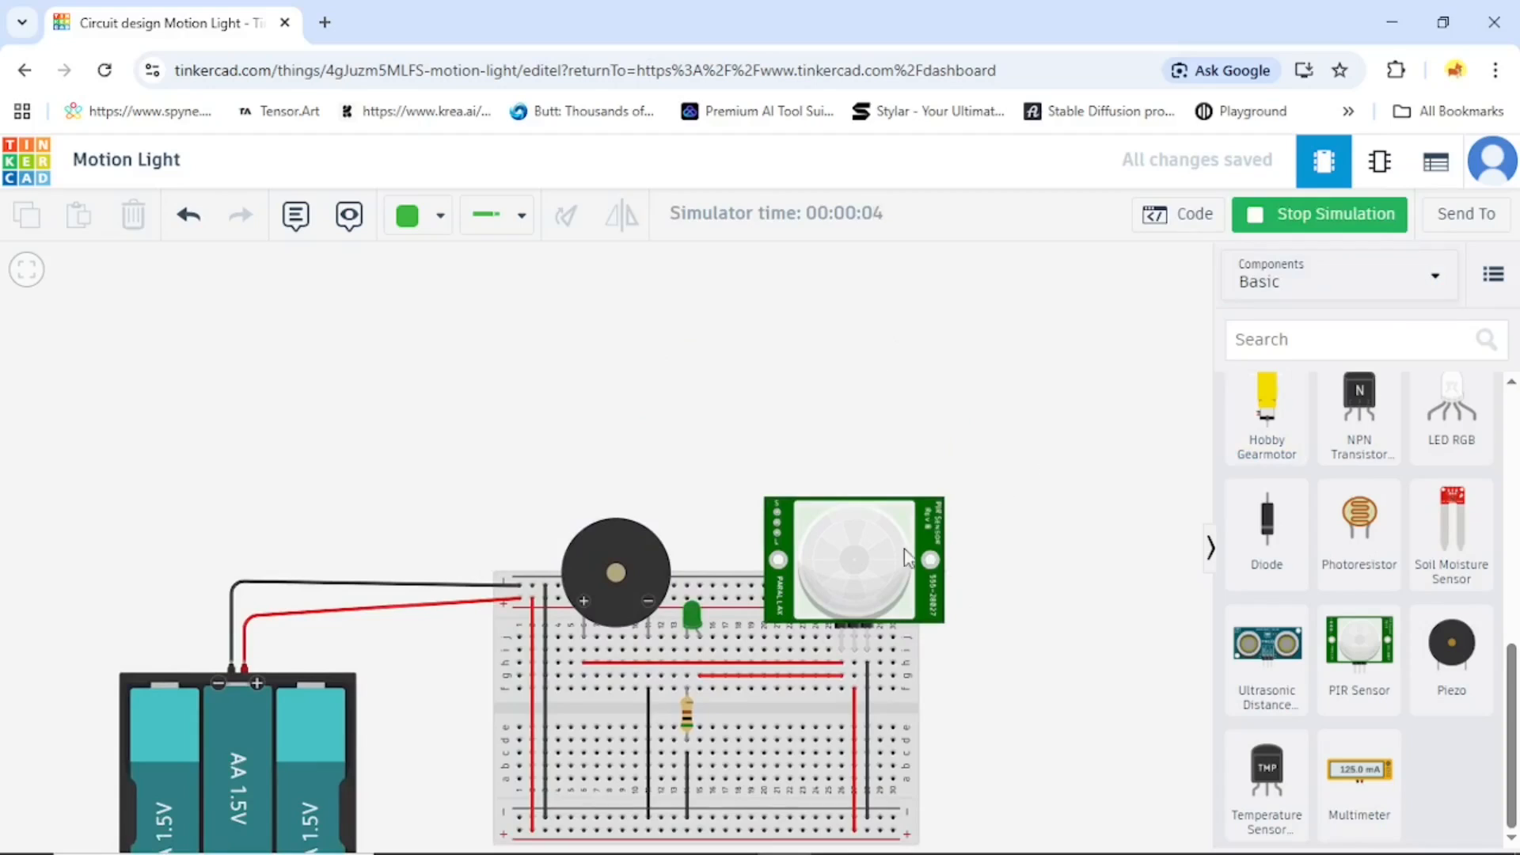
click(854, 559)
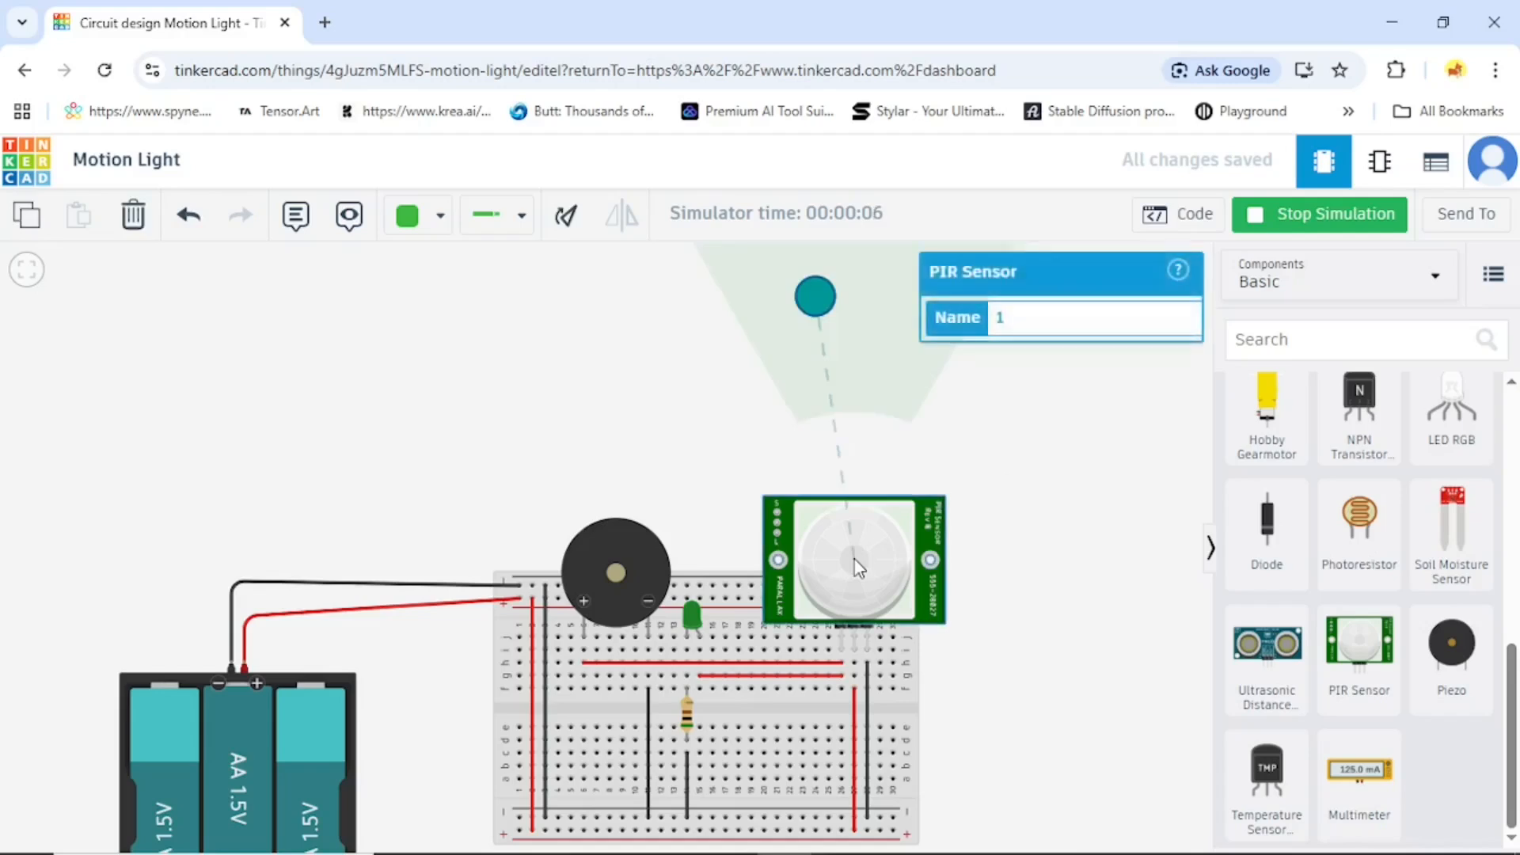
drag(824, 296, 833, 330)
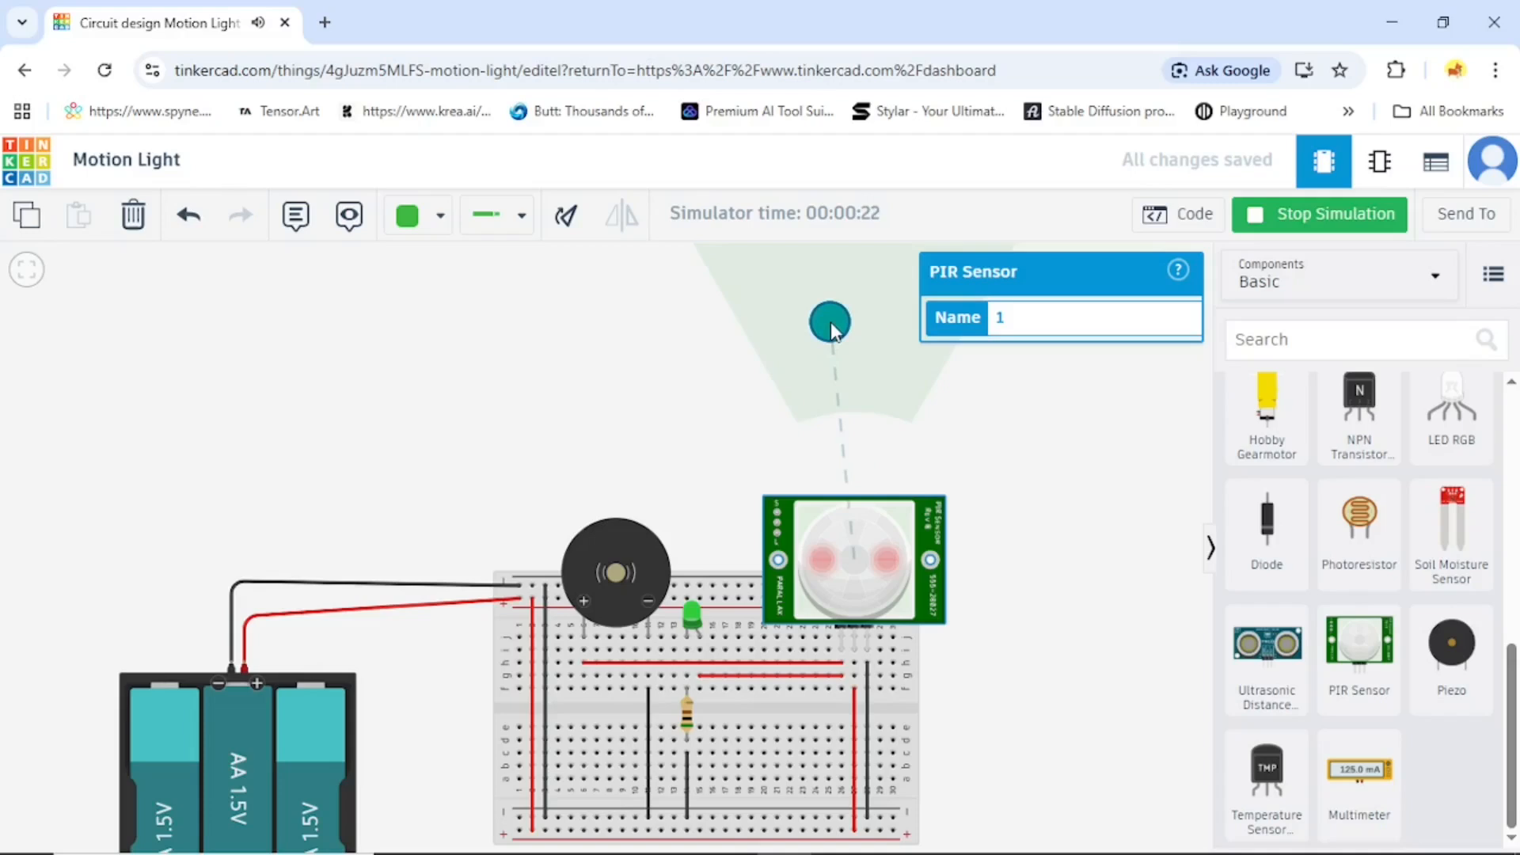